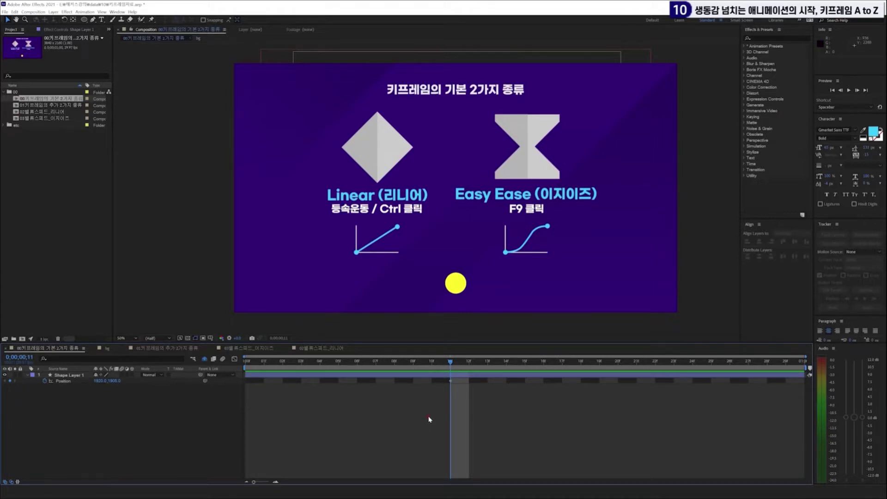
# Step: Apply Easy Ease to the yellow ball's Position keyframe at frame 11
pyautogui.click(450, 381)
pyautogui.click(451, 381)
pyautogui.rightClick(450, 382)
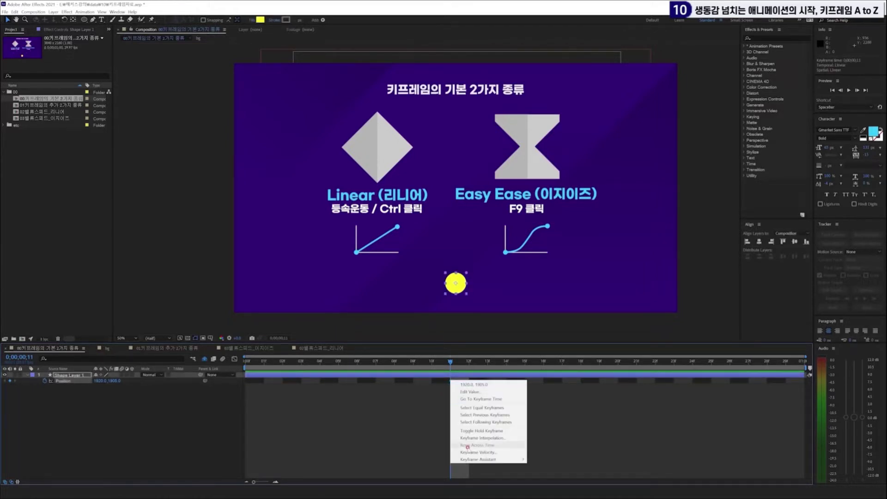
pyautogui.moveTo(486, 457)
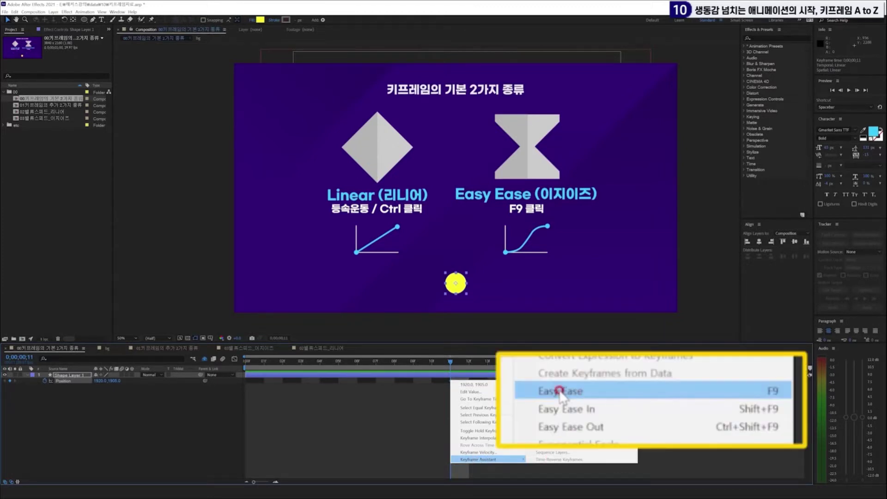
pyautogui.click(544, 426)
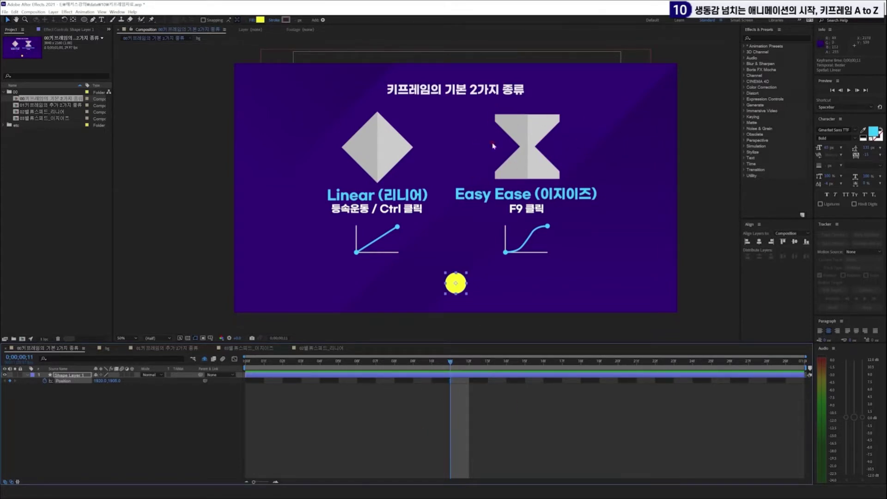
# Step: Apply Easy Ease Out to the ball's Position keyframe at frame 11 and deselect it
pyautogui.rightClick(451, 380)
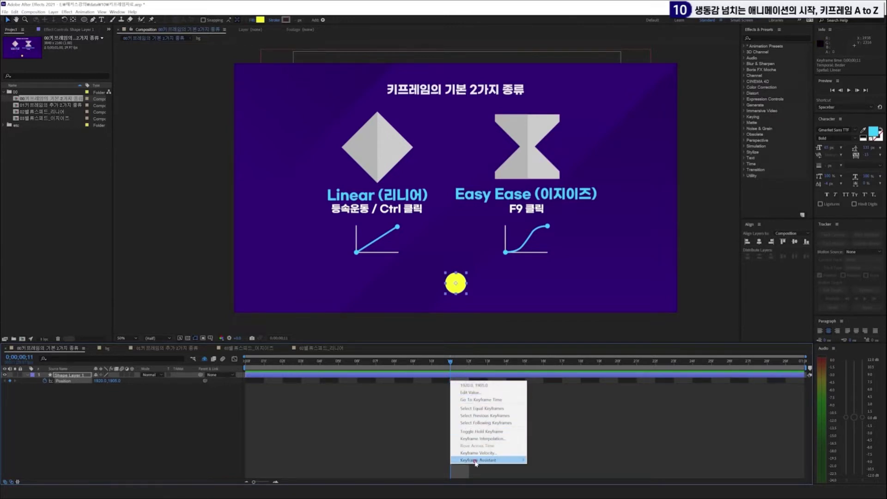
pyautogui.moveTo(495, 460)
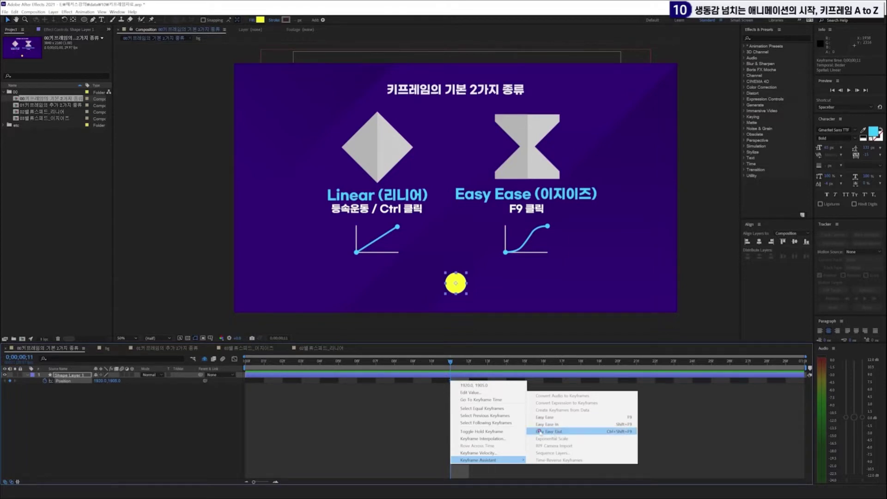
pyautogui.click(551, 431)
pyautogui.click(367, 429)
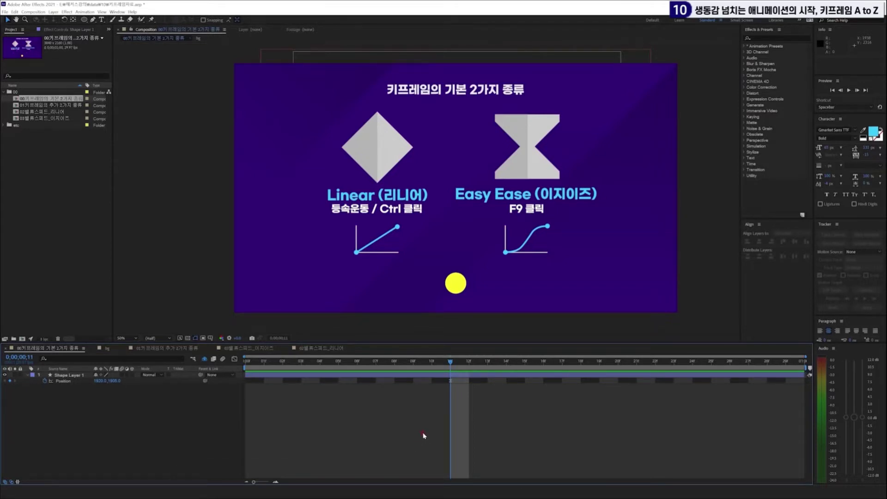
# Step: Review the Keyframe Assistant easing options for the Position keyframe at frame 11
pyautogui.click(449, 380)
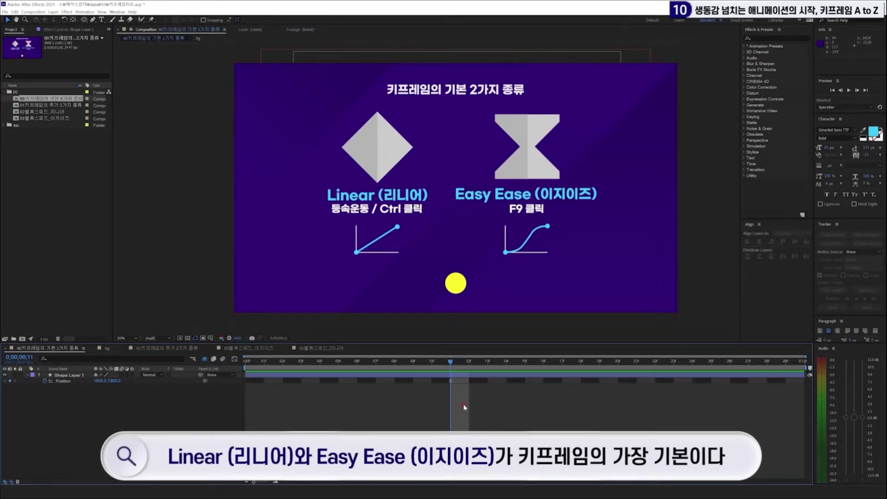
pyautogui.click(451, 382)
pyautogui.rightClick(451, 381)
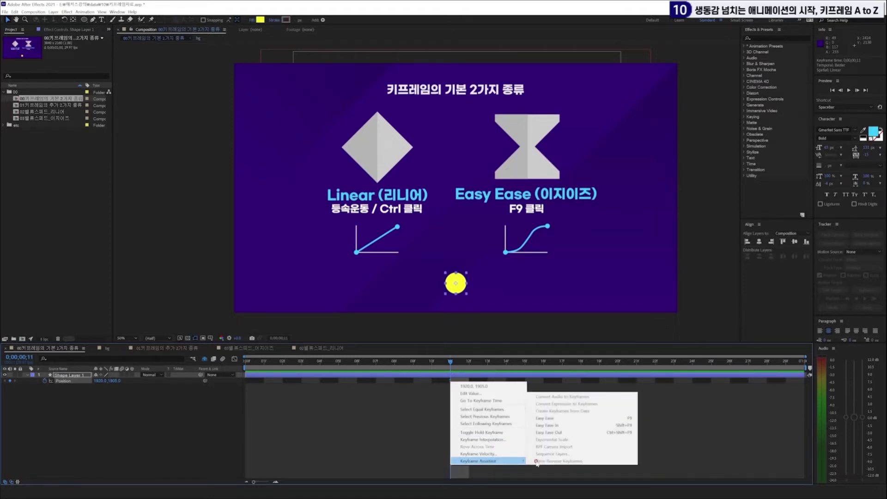
pyautogui.click(400, 410)
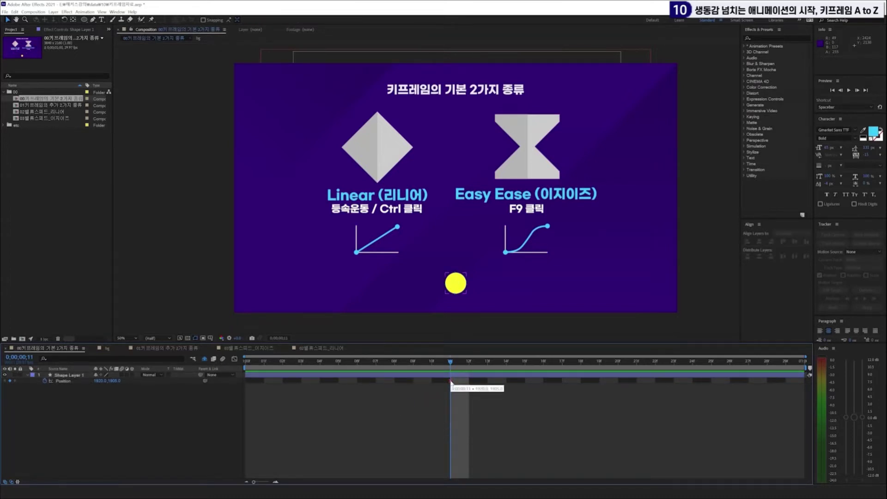
# Step: Convert the frame 11 Position keyframe to Linear and switch it back to Easy Ease
pyautogui.keyDown('ctrl'); pyautogui.click(450, 382); pyautogui.keyUp('ctrl')
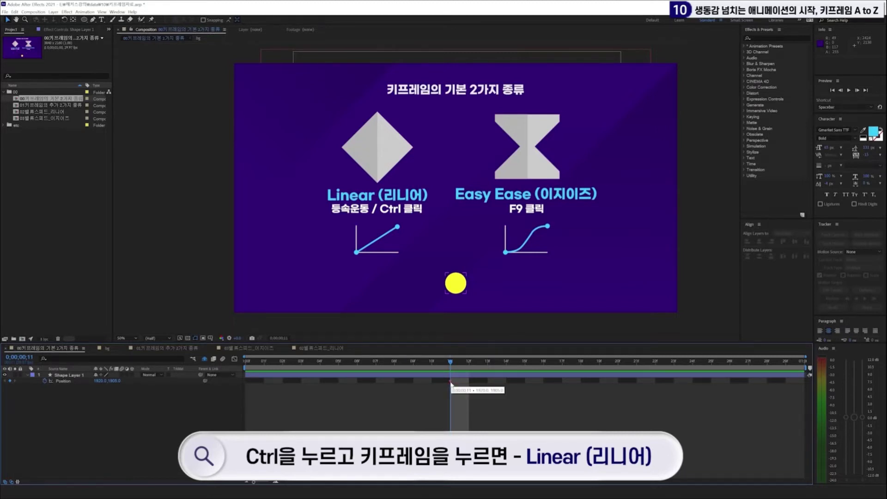
pyautogui.click(450, 383)
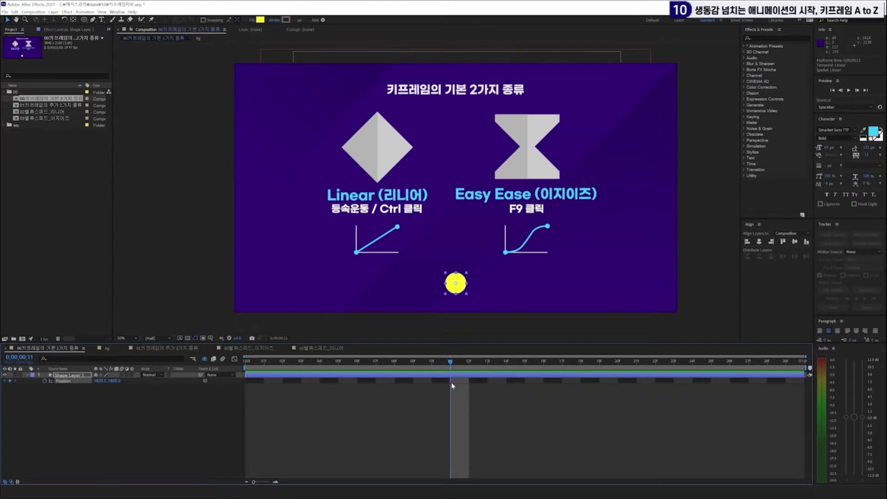
pyautogui.click(430, 414)
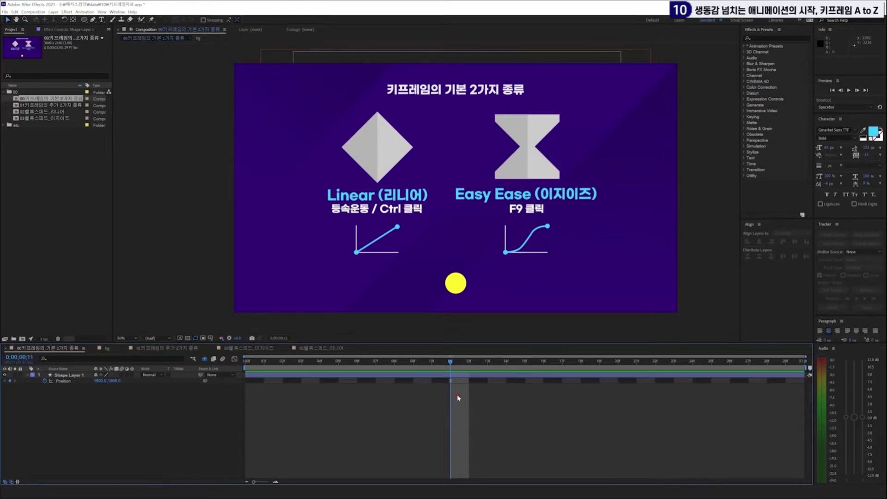
# Step: Delete the ball's Position keyframe at frame 11 and return the current time to frame 0
pyautogui.click(450, 380)
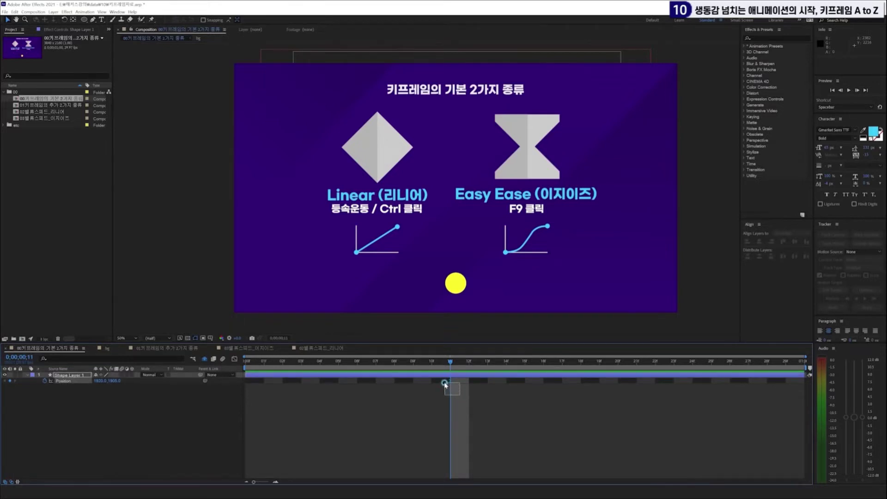
pyautogui.click(488, 407)
pyautogui.moveTo(274, 366); pyautogui.dragTo(244, 365)
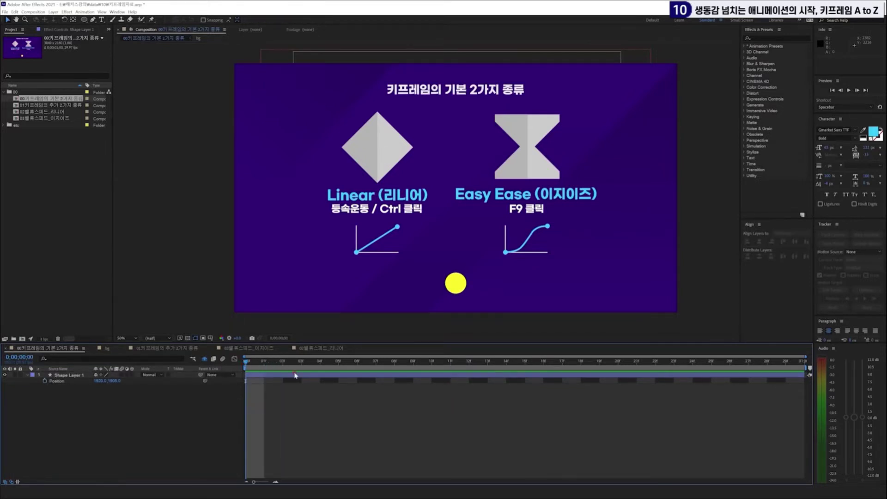
# Step: Check the composition's duration in Composition Settings, leaving the settings as they are
pyautogui.hotkey('ctrl', 'k')
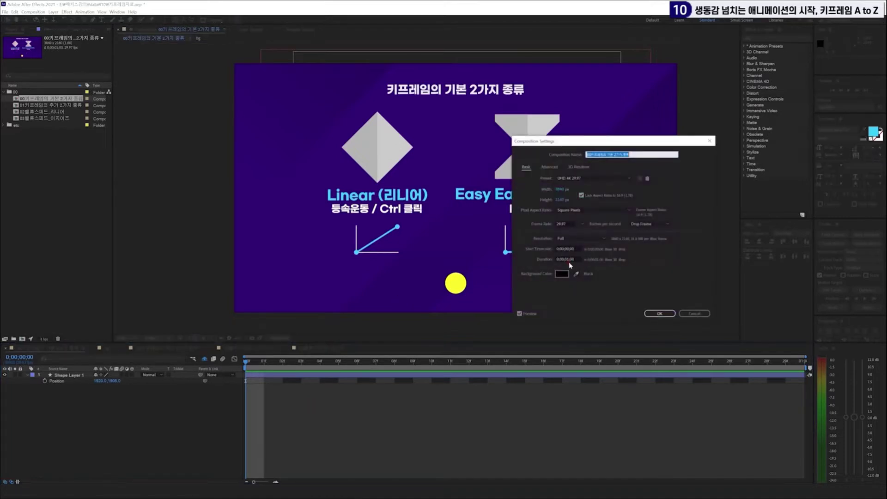
pyautogui.click(659, 313)
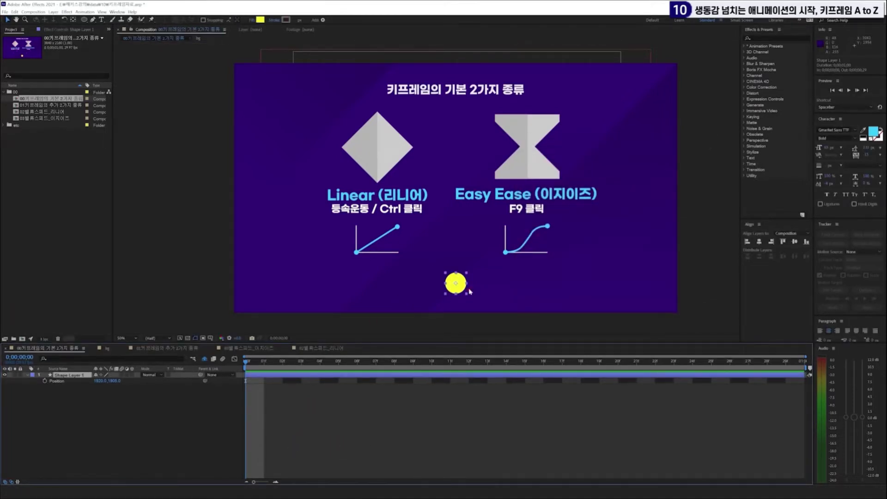
# Step: Move the yellow ball beneath the Linear graph to about 1048, 1905 and start Position keyframing at frame 0
pyautogui.moveTo(443, 291); pyautogui.dragTo(342, 295)
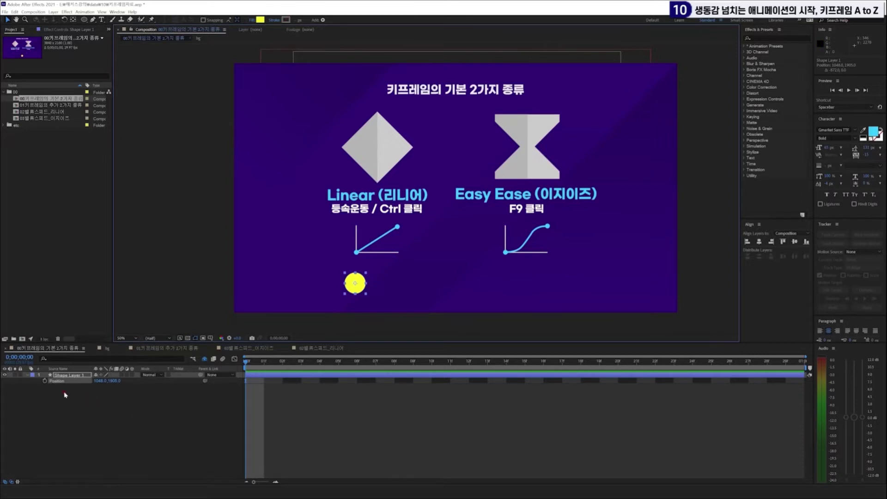
pyautogui.click(44, 381)
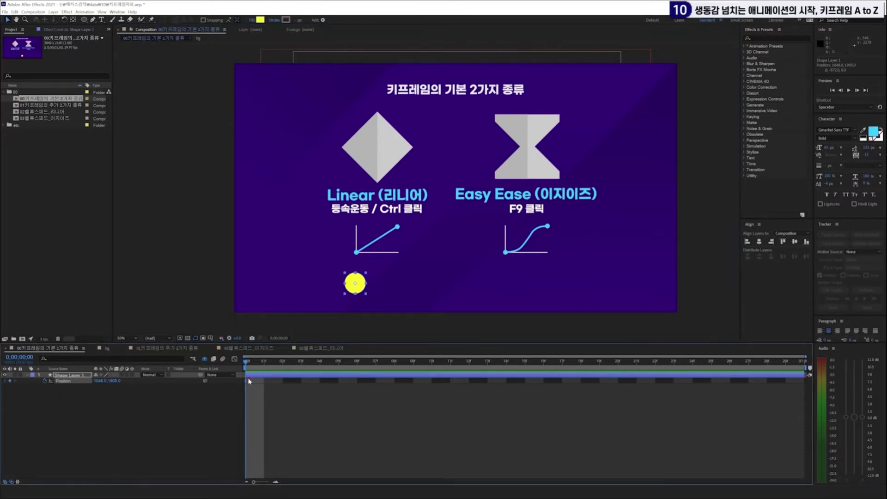
pyautogui.click(292, 420)
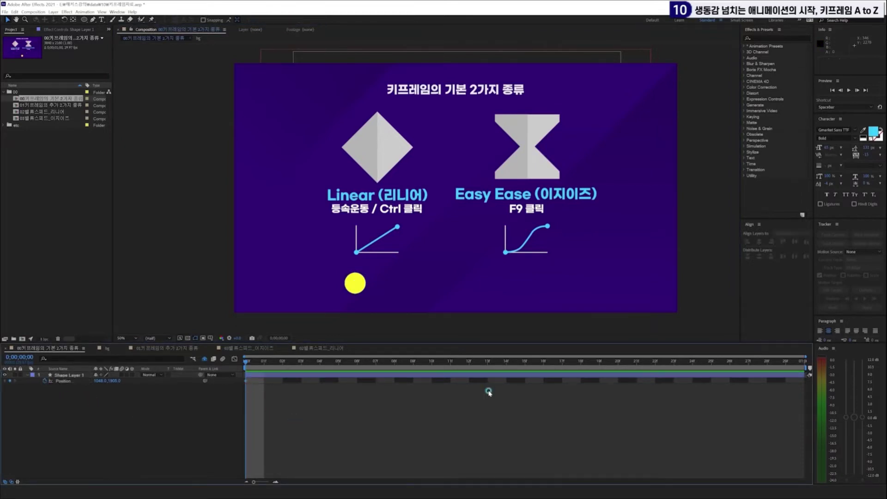
# Step: At frame 29, move the ball horizontally to about 2740, 1905 beneath the Easy Ease graph, adding a second Position keyframe
pyautogui.click(788, 362)
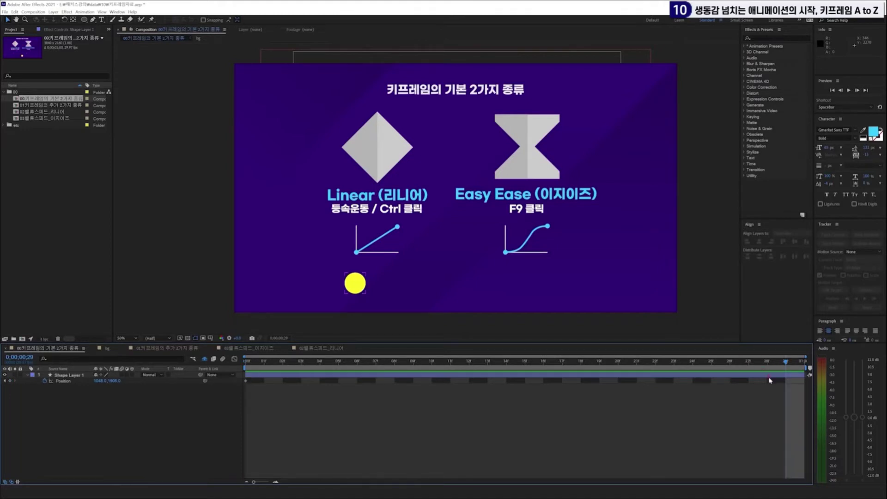
pyautogui.moveTo(363, 289); pyautogui.dragTo(553, 288)
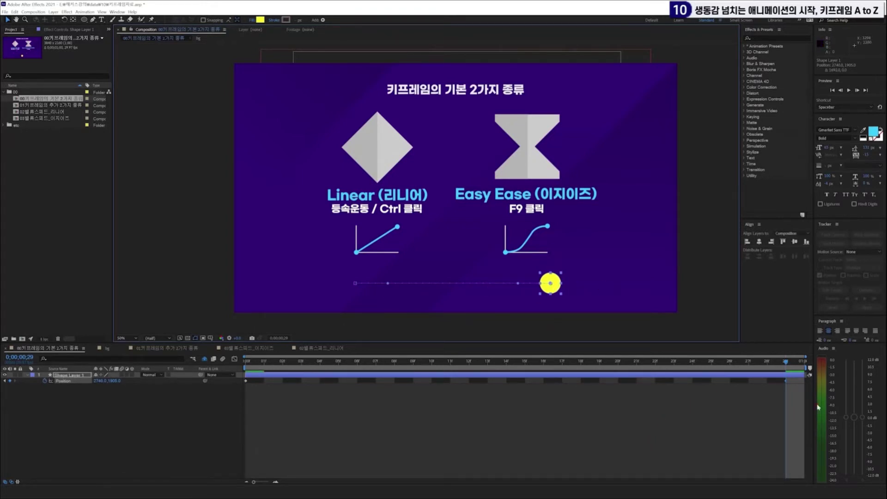
pyautogui.click(793, 390)
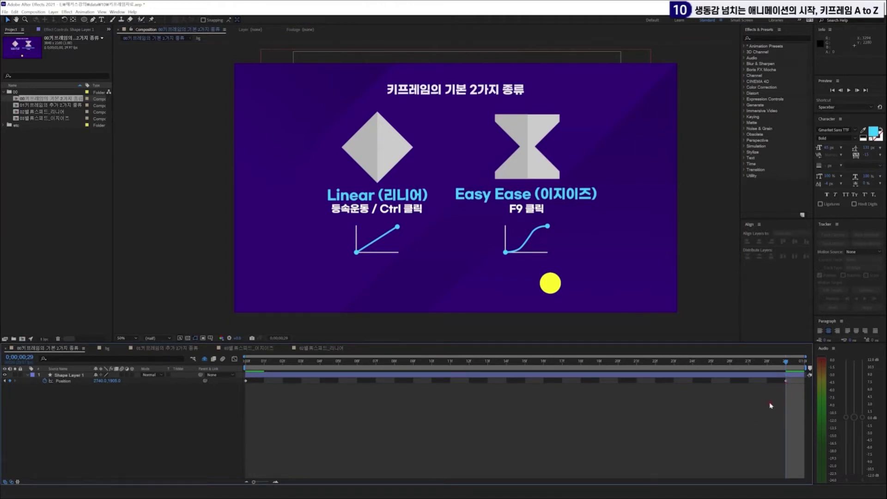
# Step: Preview the ball's movement between the two Linear Position keyframes
pyautogui.click(783, 391)
pyautogui.click(589, 425)
pyautogui.press('space')
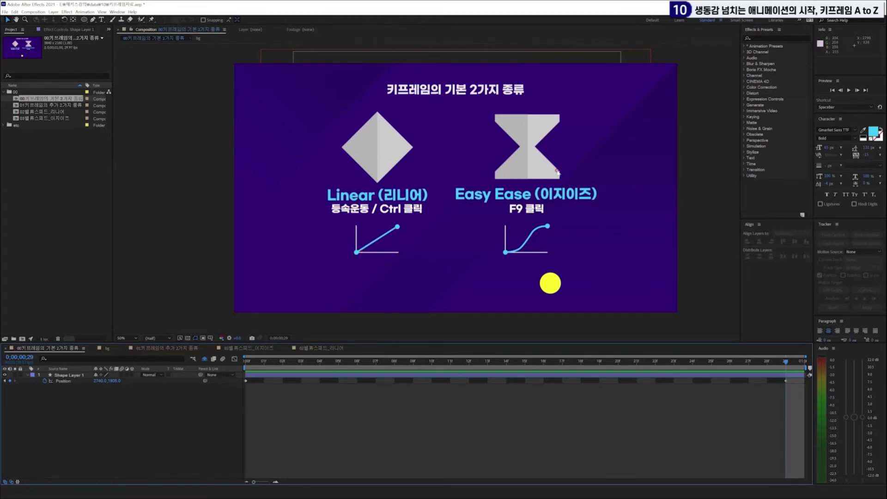
# Step: Apply Easy Ease to the ball's Position keyframes at frames 0 and 29 and preview the motion
pyautogui.moveTo(269, 411); pyautogui.dragTo(254, 394)
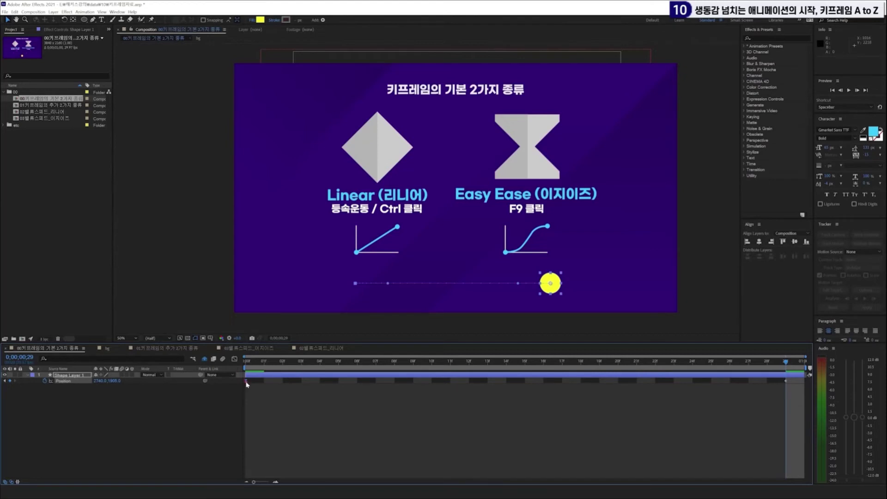
pyautogui.moveTo(730, 411); pyautogui.dragTo(785, 377)
pyautogui.click(256, 411)
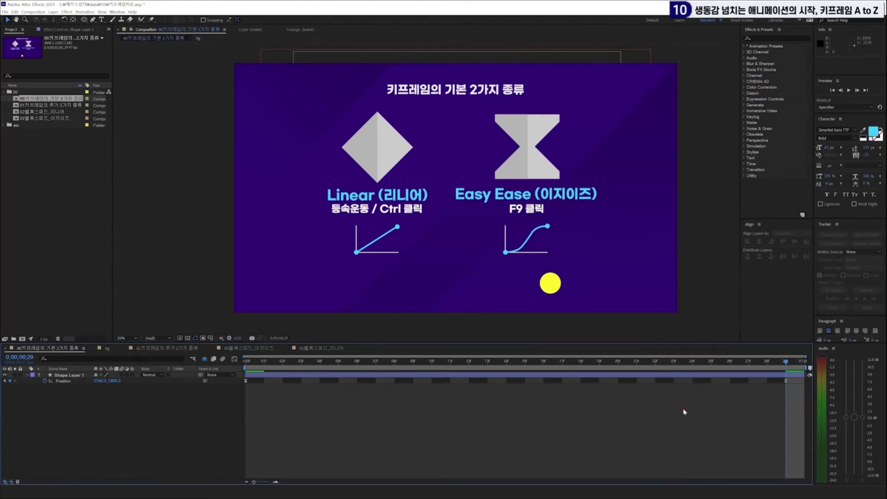
pyautogui.press('space')
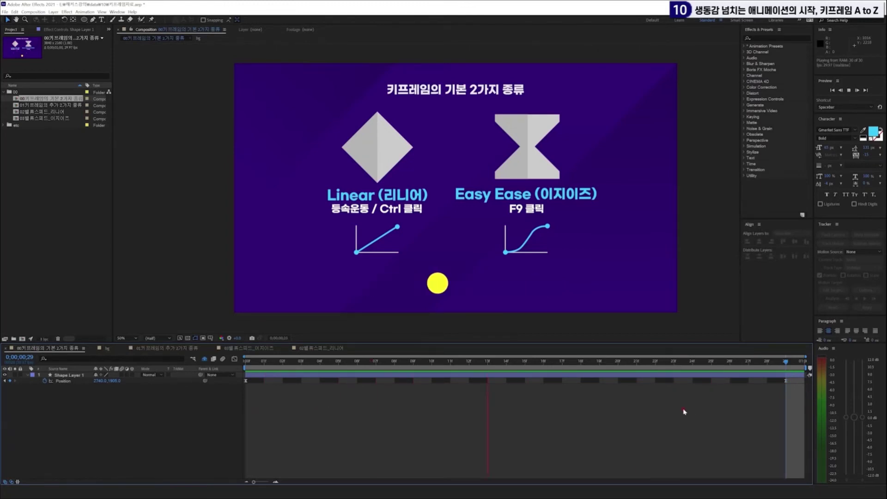